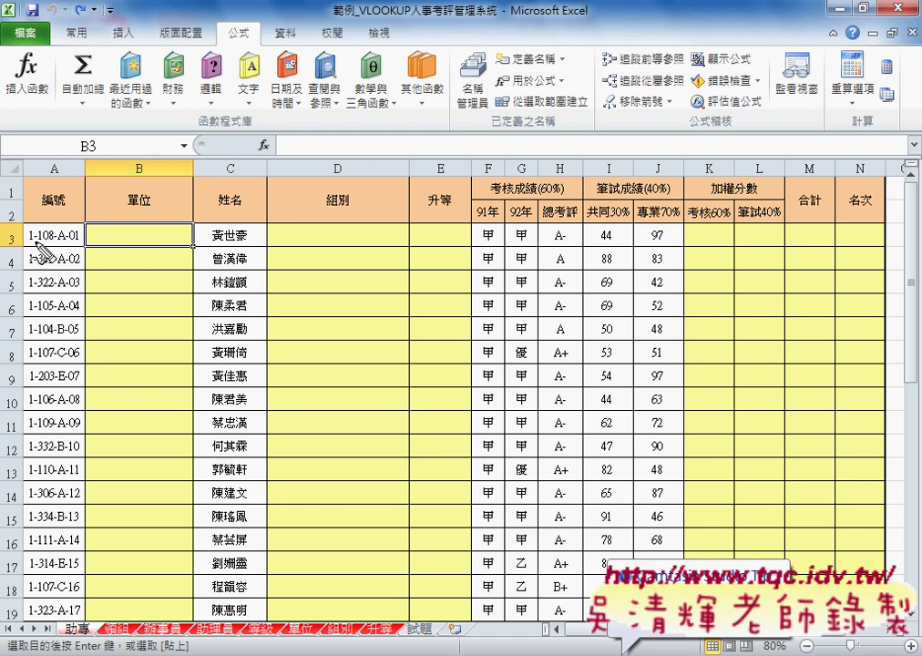
Insert the MID function into B3 from the 文字 (Text) category of Insert Function.
{"action": "left_click_drag", "start_coordinate": [37, 242], "coordinate": [52, 243]}
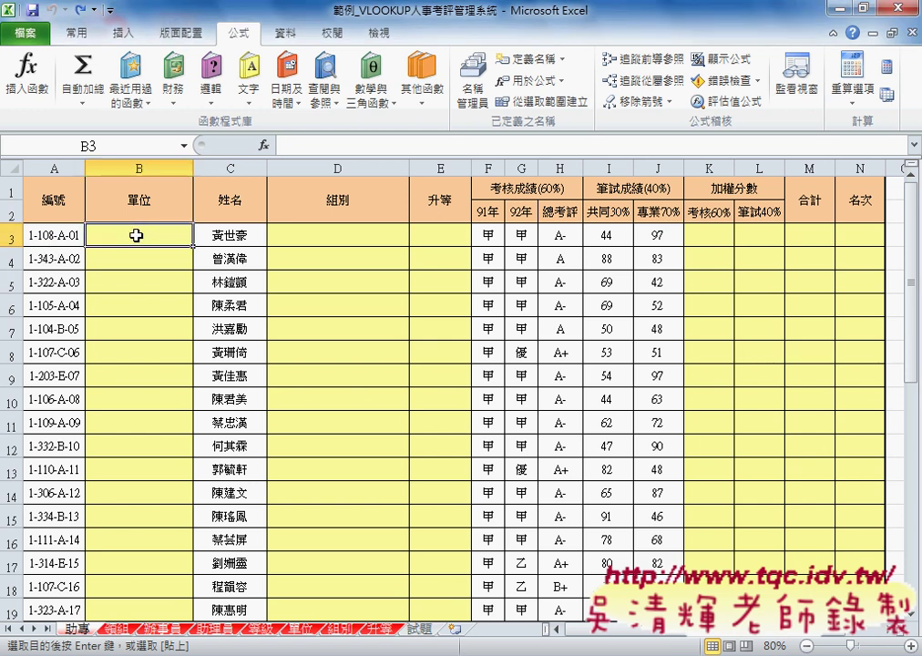
{"action": "left_click", "coordinate": [263, 144]}
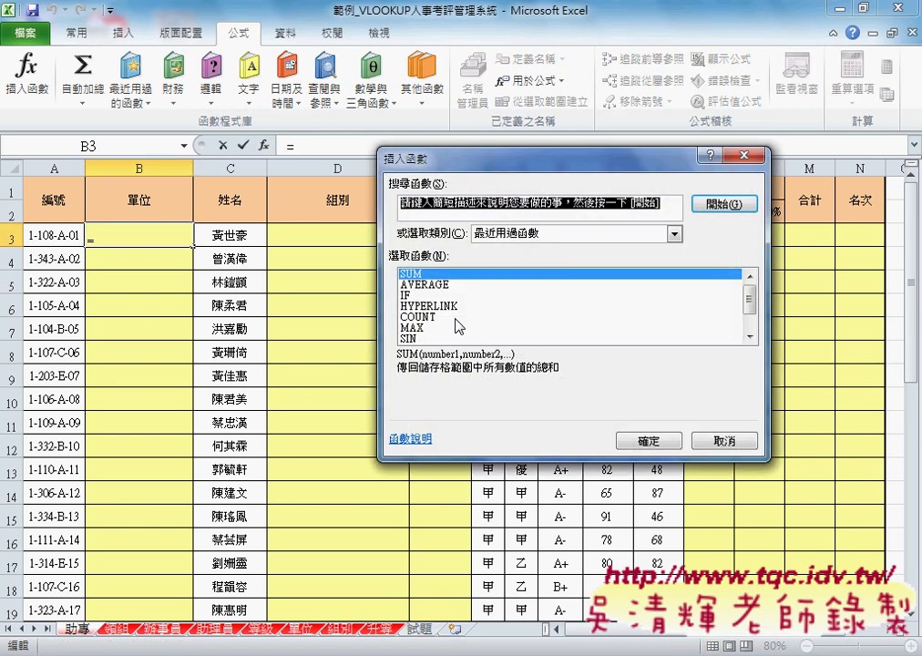
{"action": "left_click", "coordinate": [674, 234]}
{"action": "left_click", "coordinate": [522, 336]}
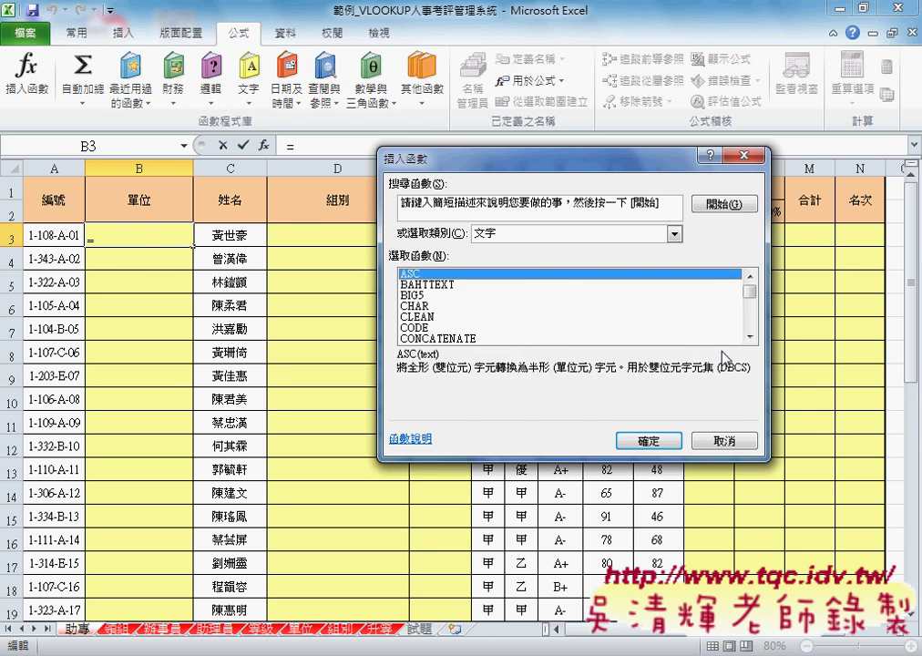
{"action": "left_click_drag", "start_coordinate": [748, 291], "coordinate": [751, 312]}
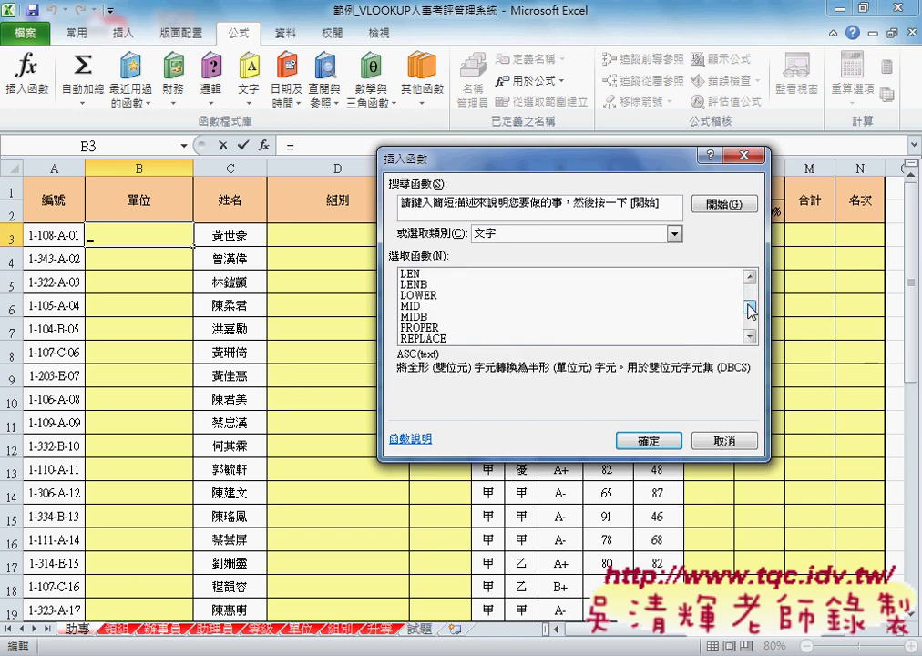
{"action": "left_click", "coordinate": [419, 306]}
{"action": "left_click", "coordinate": [642, 440]}
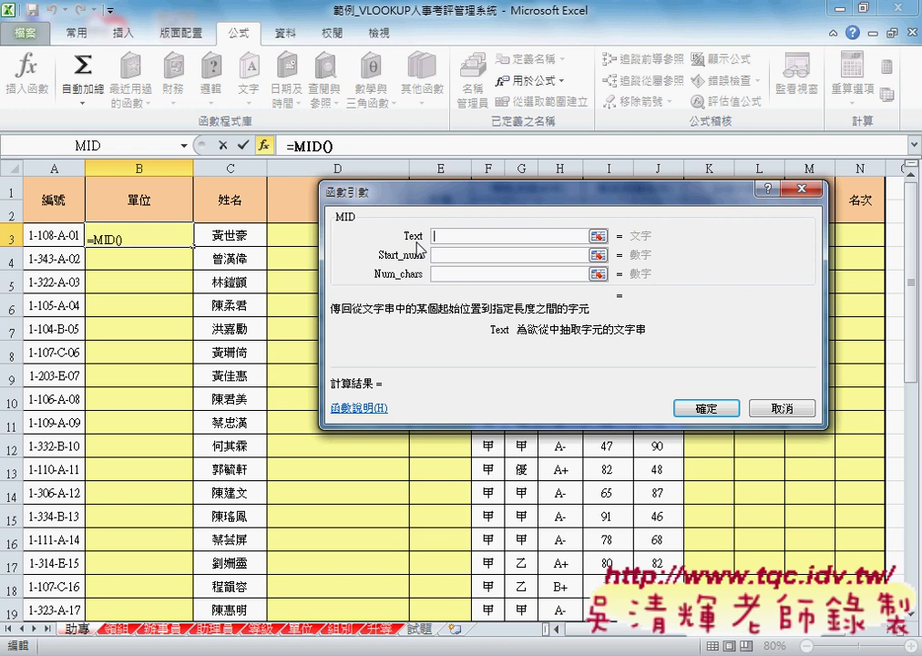
Set MID's Text to A3, Start_num 3 and Num_chars 3, then check the 單位 sheet and return.
{"action": "left_click", "coordinate": [65, 234]}
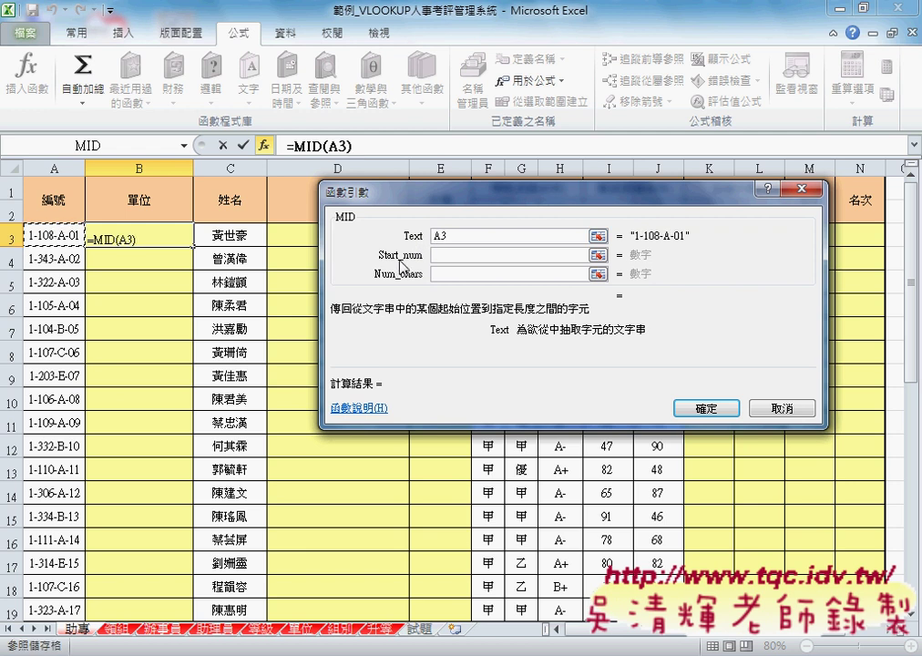
{"action": "key", "text": "Tab"}
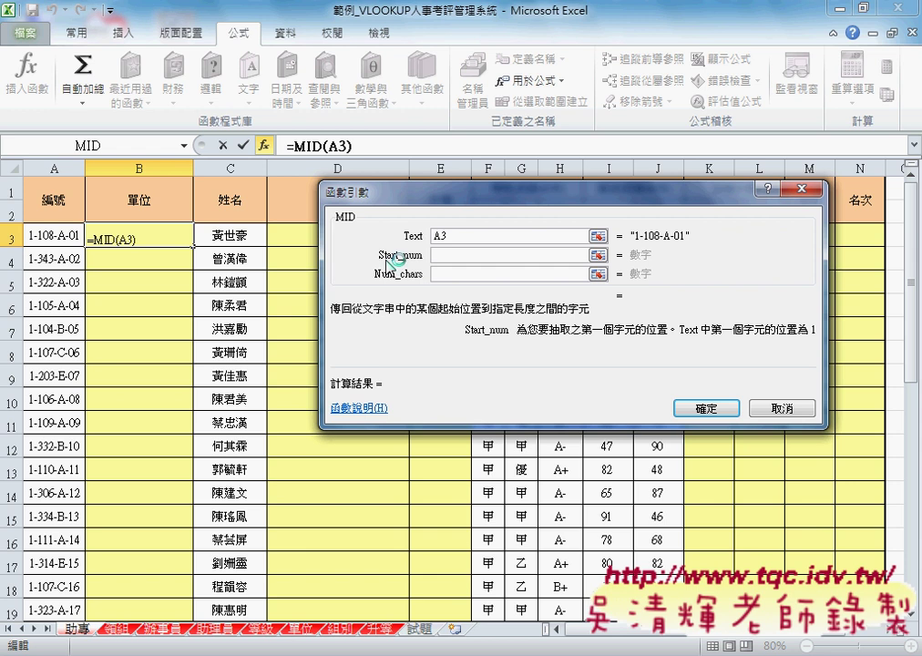
{"action": "type", "text": "3"}
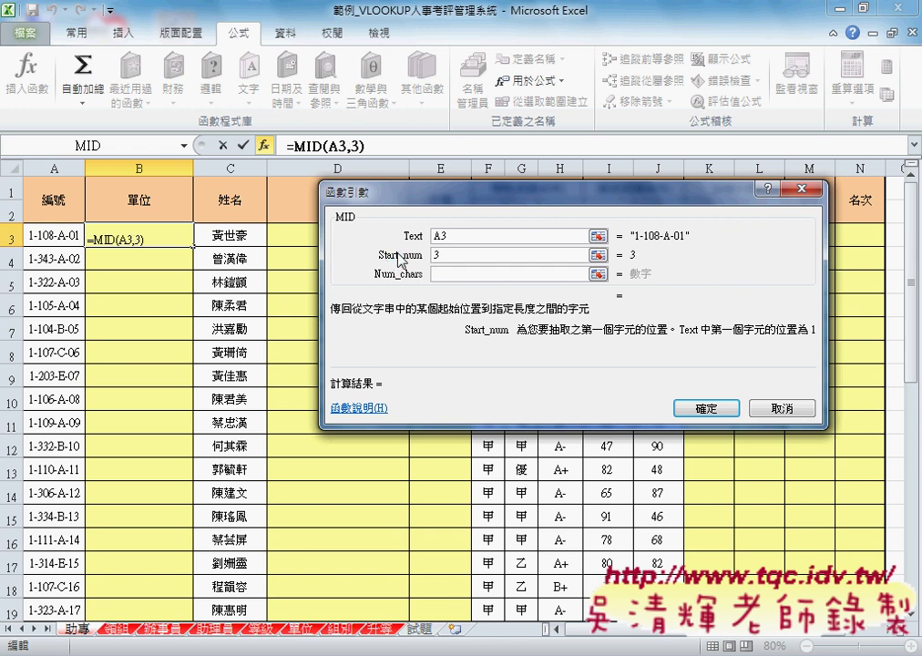
{"action": "left_click", "coordinate": [458, 274]}
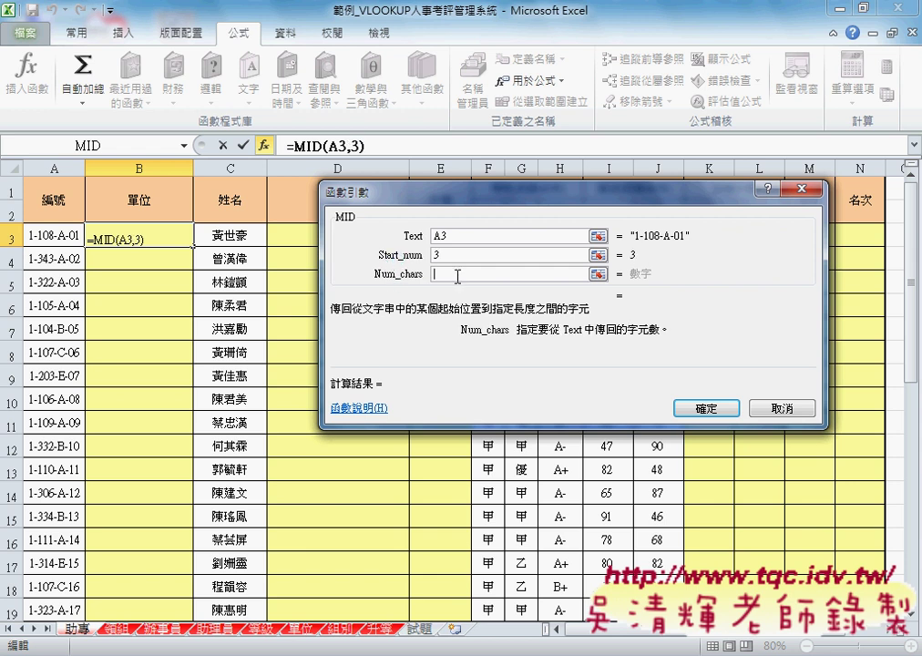
{"action": "type", "text": "3"}
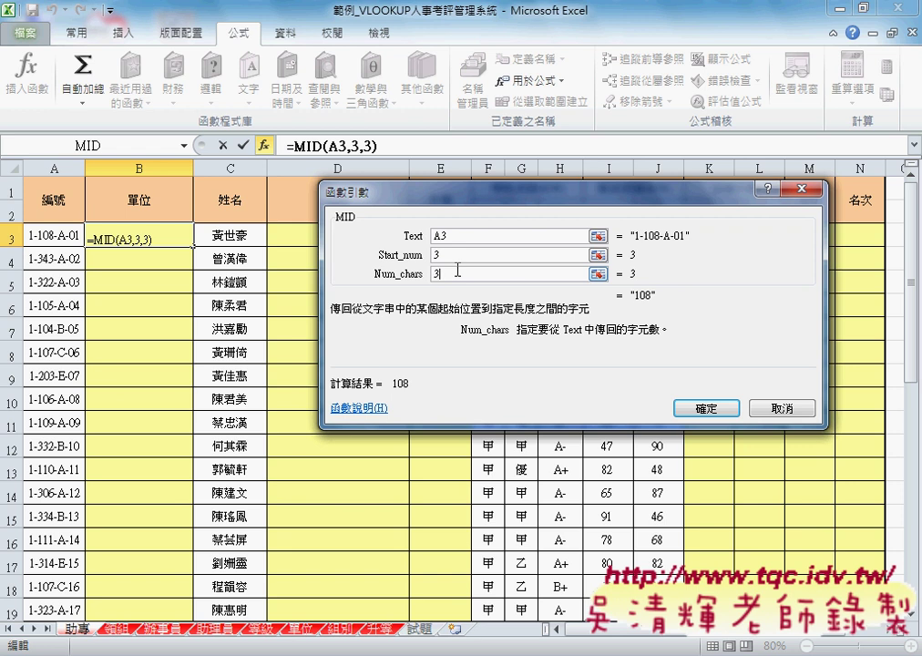
{"action": "left_click", "coordinate": [683, 409]}
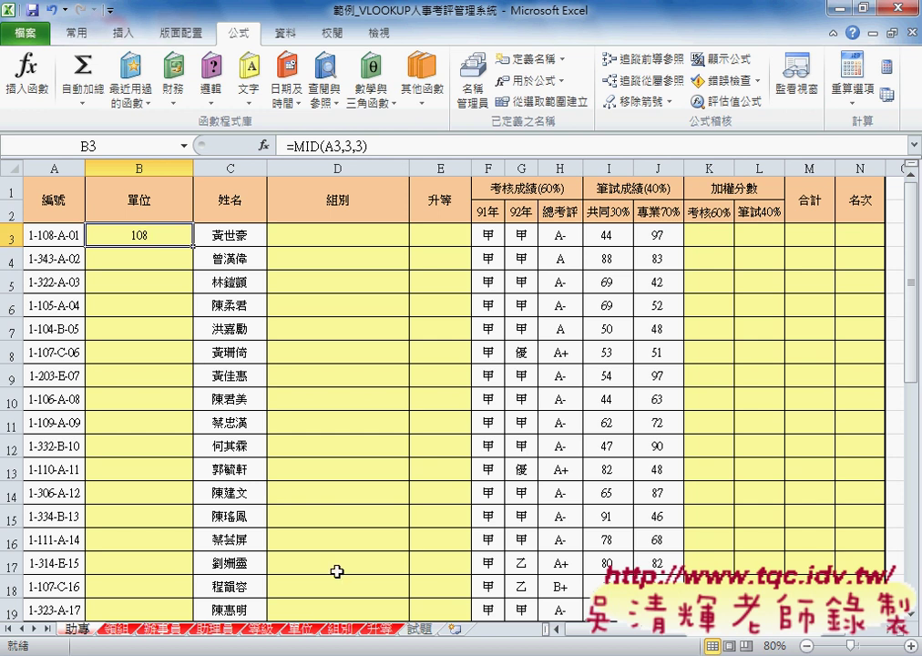
{"action": "left_click", "coordinate": [300, 630]}
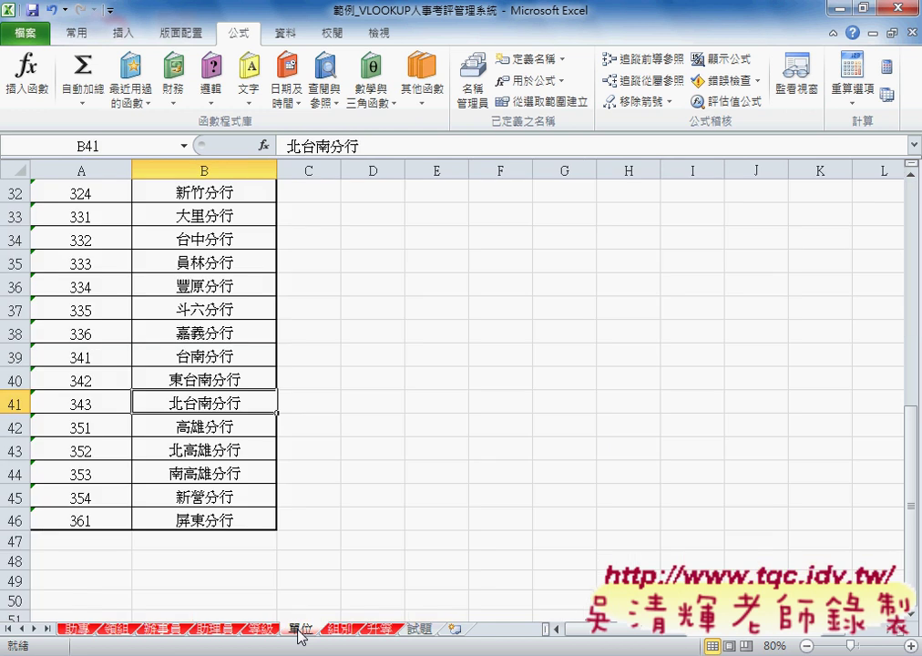
{"action": "left_click", "coordinate": [78, 632]}
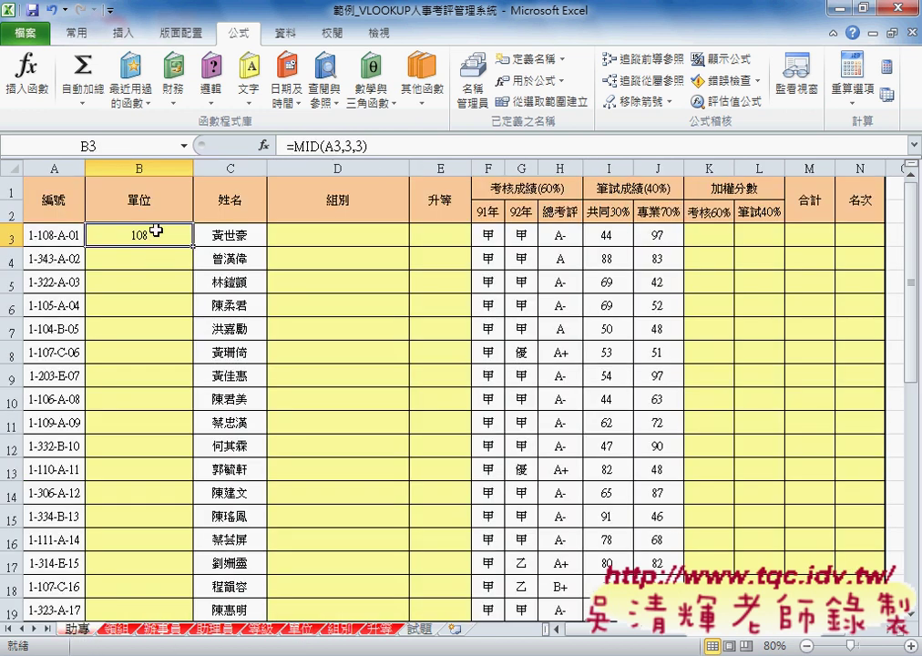
Cut MID(A3,3,3) out of B3's formula in the formula bar, leaving only '='.
{"action": "left_click", "coordinate": [294, 148]}
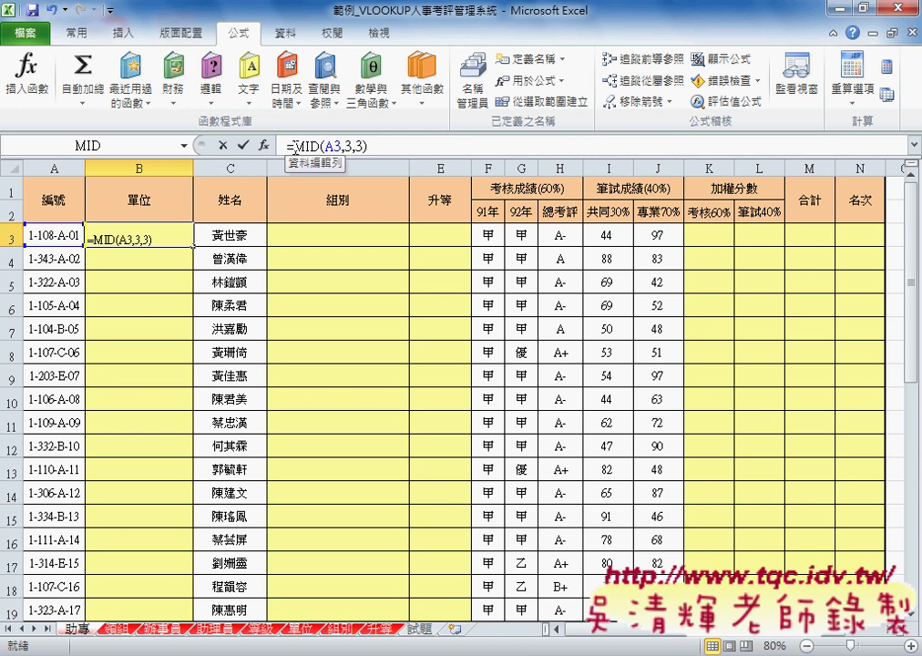
{"action": "left_click_drag", "start_coordinate": [292, 146], "coordinate": [373, 147]}
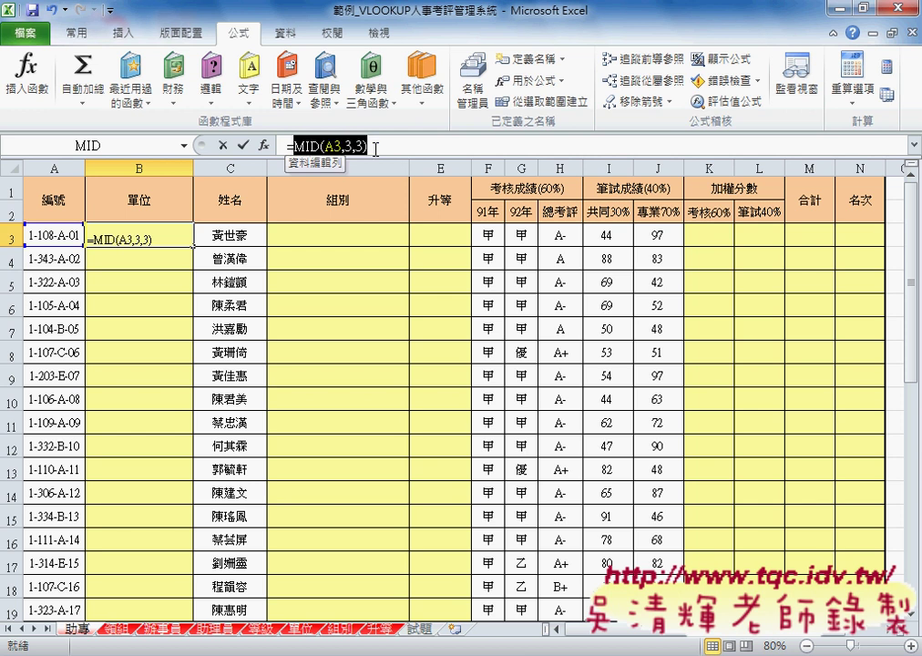
{"action": "right_click", "coordinate": [334, 148]}
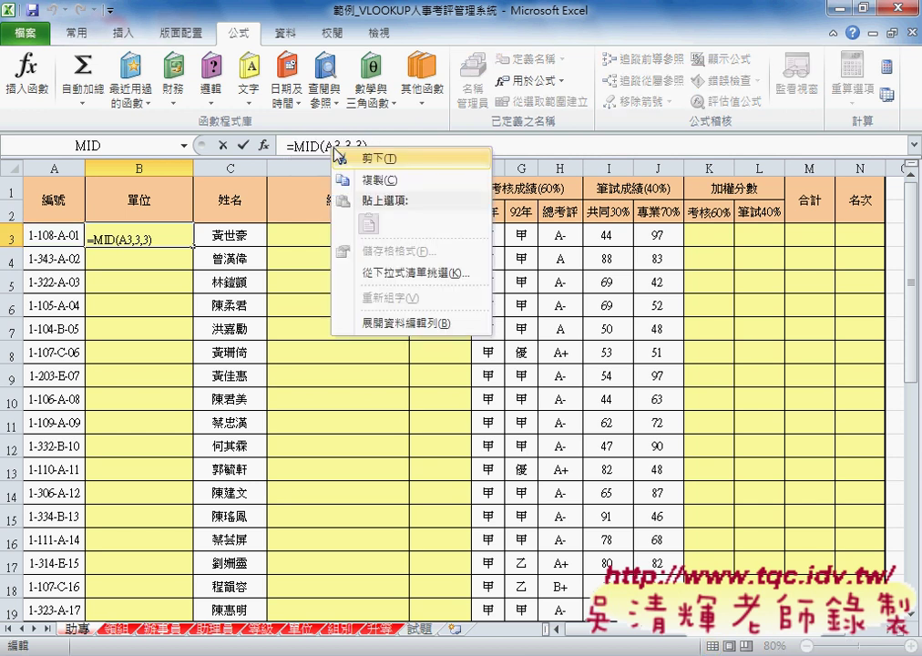
{"action": "left_click", "coordinate": [338, 158]}
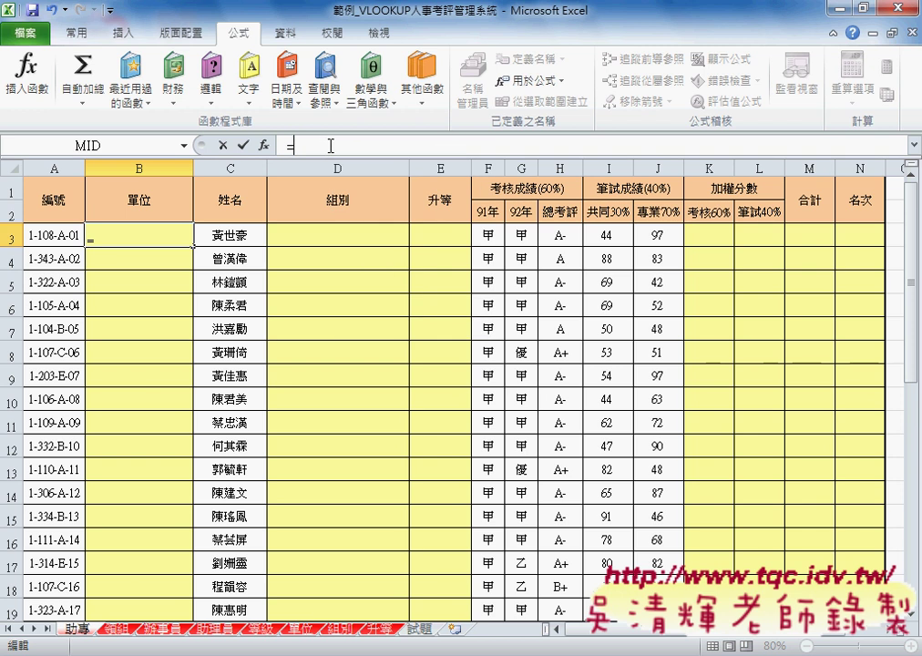
Insert VLOOKUP into B3 from the 檢視與參照 (Lookup & Reference) category.
{"action": "left_click", "coordinate": [263, 145]}
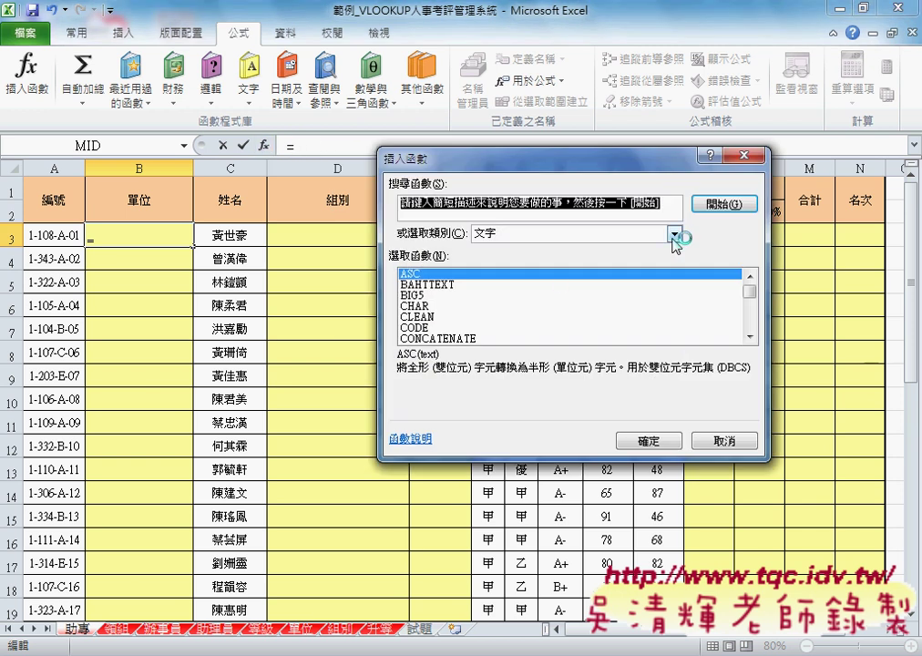
{"action": "left_click", "coordinate": [674, 235]}
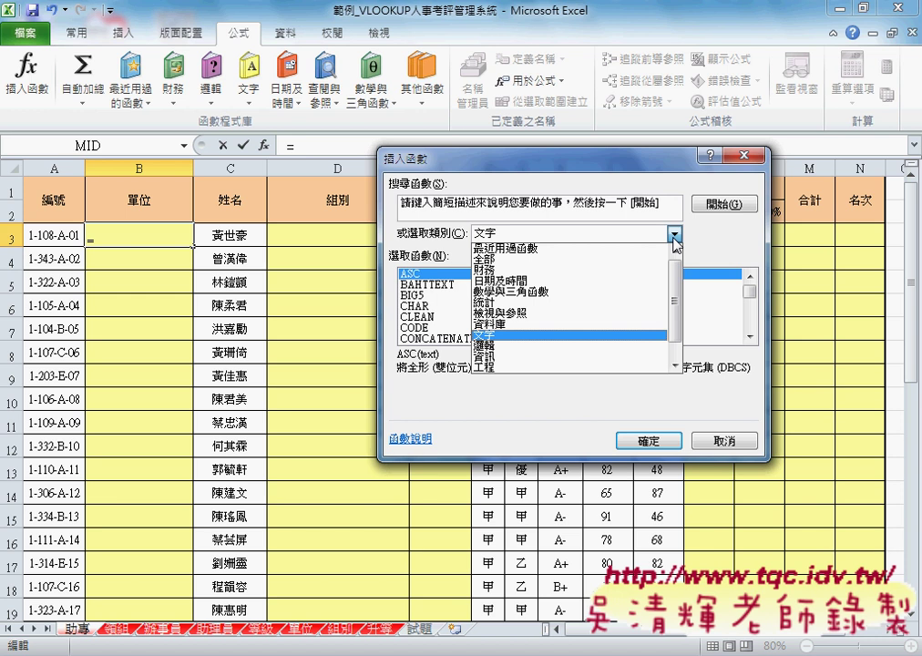
{"action": "left_click", "coordinate": [501, 315]}
{"action": "left_click_drag", "start_coordinate": [751, 295], "coordinate": [751, 321]}
{"action": "left_click", "coordinate": [432, 339]}
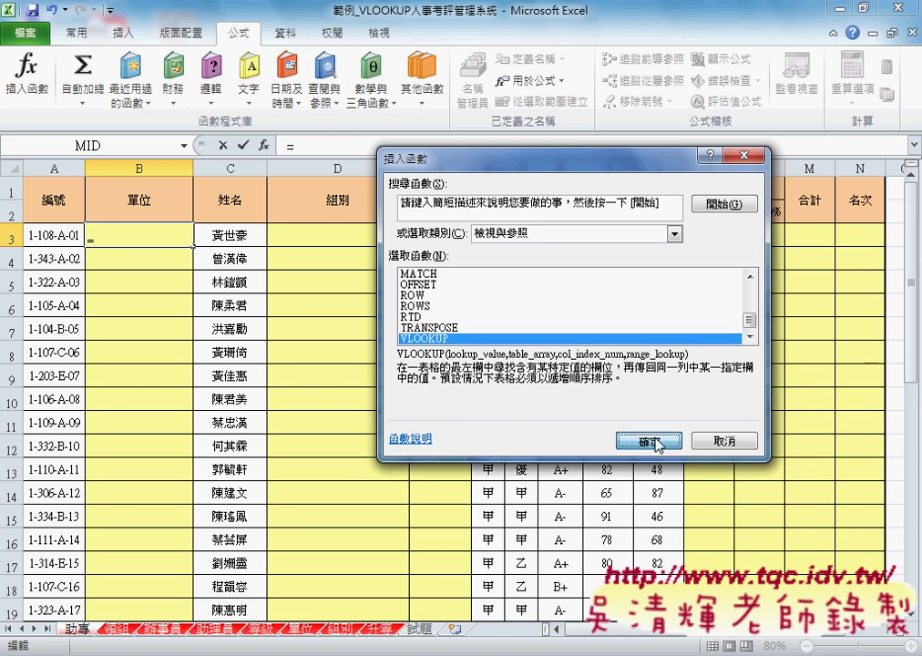
{"action": "left_click", "coordinate": [648, 441]}
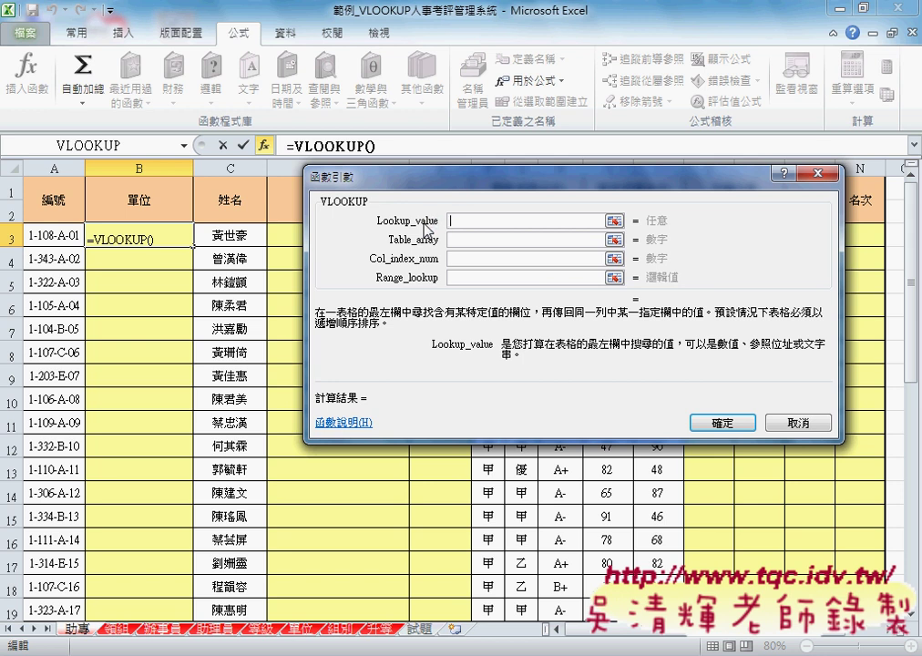
Enter MID(A3,3,3) as the lookup value and list the defined names for Table_array with F3.
{"action": "type", "text": "MID(A3,3,3)"}
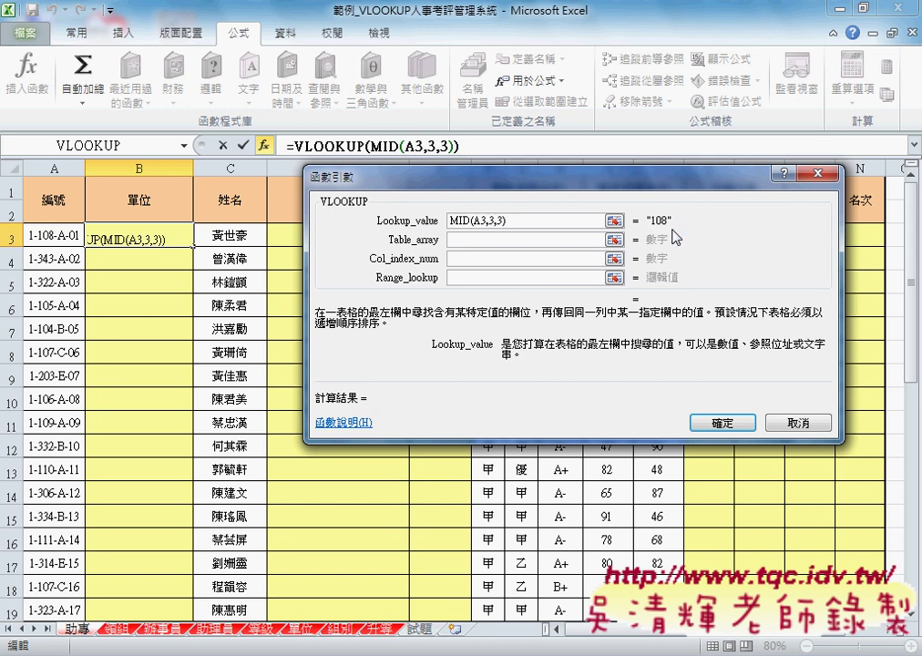
{"action": "left_click_drag", "start_coordinate": [451, 229], "coordinate": [672, 217]}
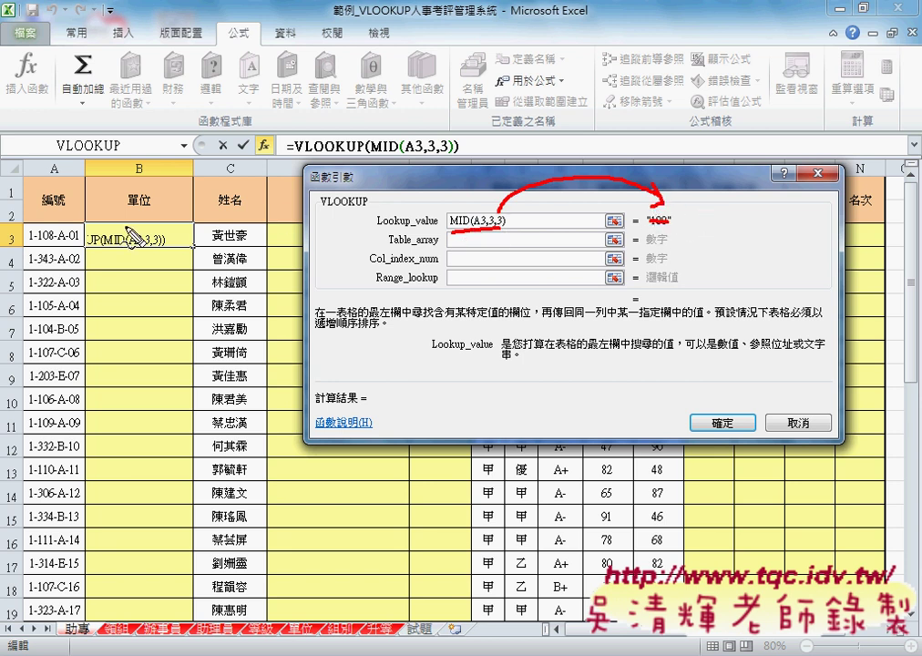
{"action": "left_click_drag", "start_coordinate": [39, 244], "coordinate": [53, 242]}
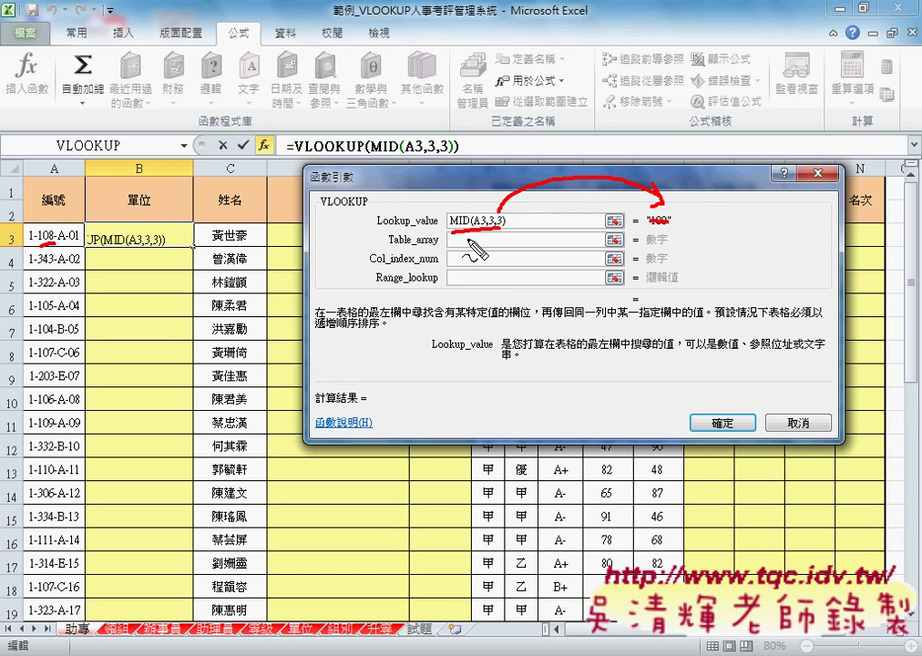
{"action": "key", "text": "Escape"}
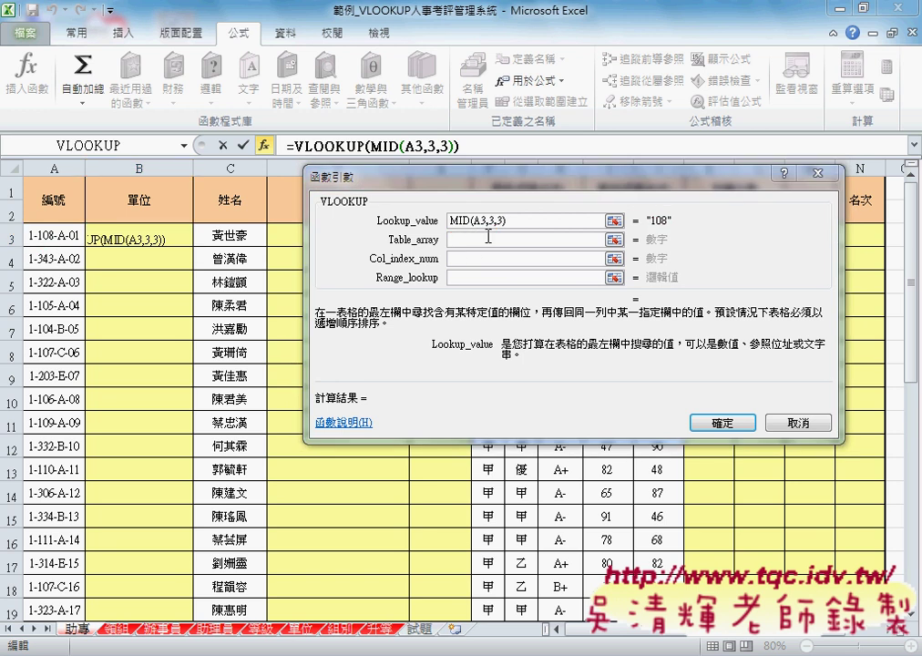
{"action": "left_click", "coordinate": [484, 242]}
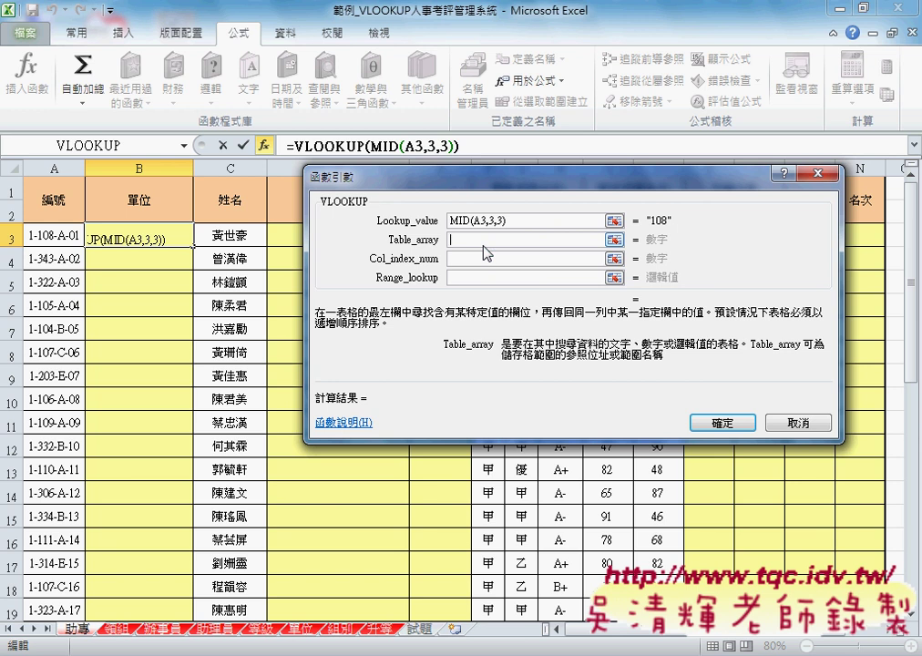
{"action": "key", "text": "F3"}
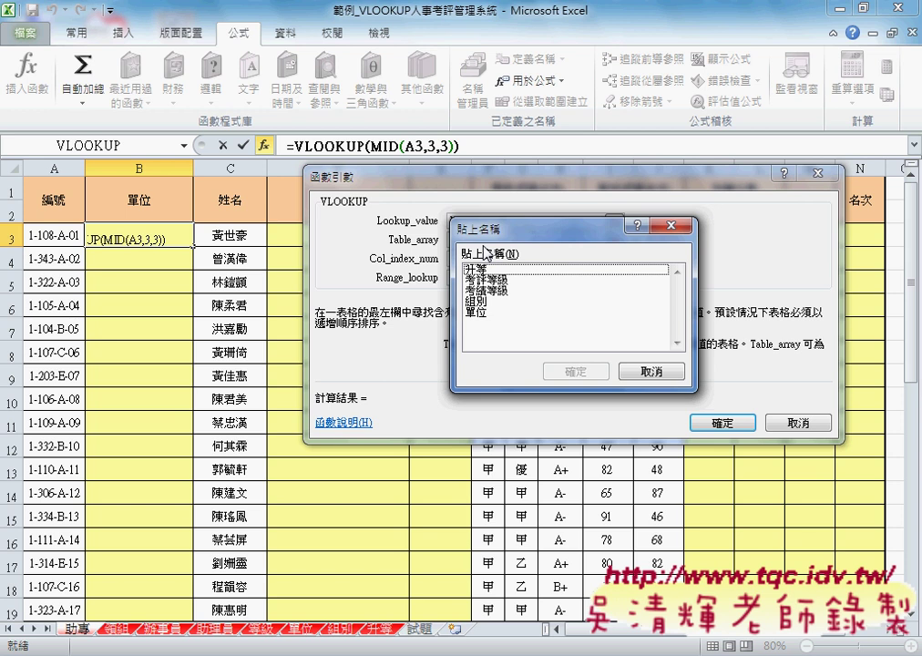
Fill VLOOKUP's Table_array with the named range 單位.
{"action": "left_click", "coordinate": [476, 312]}
{"action": "left_click", "coordinate": [564, 381]}
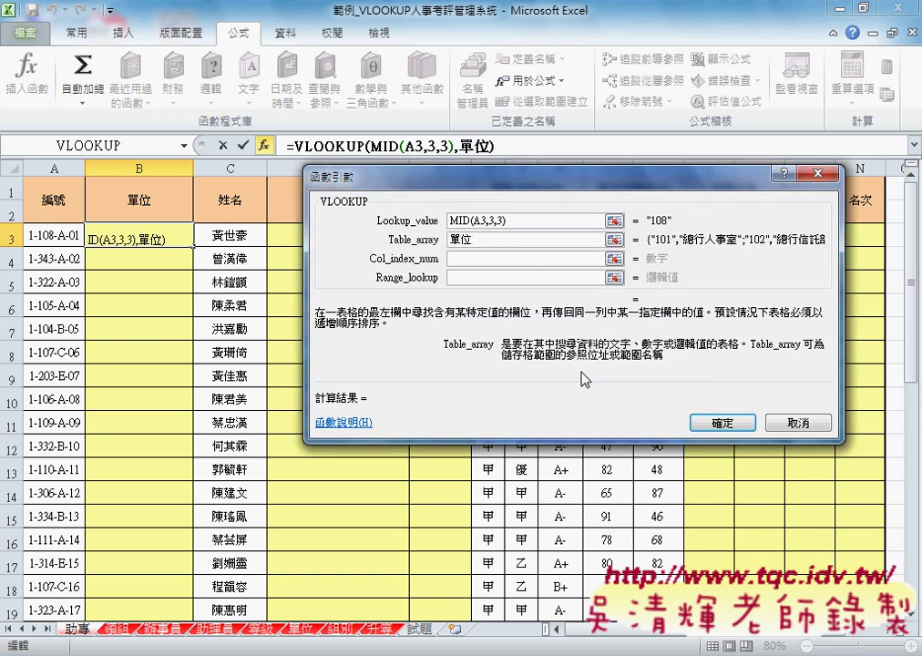
{"action": "left_click", "coordinate": [490, 260]}
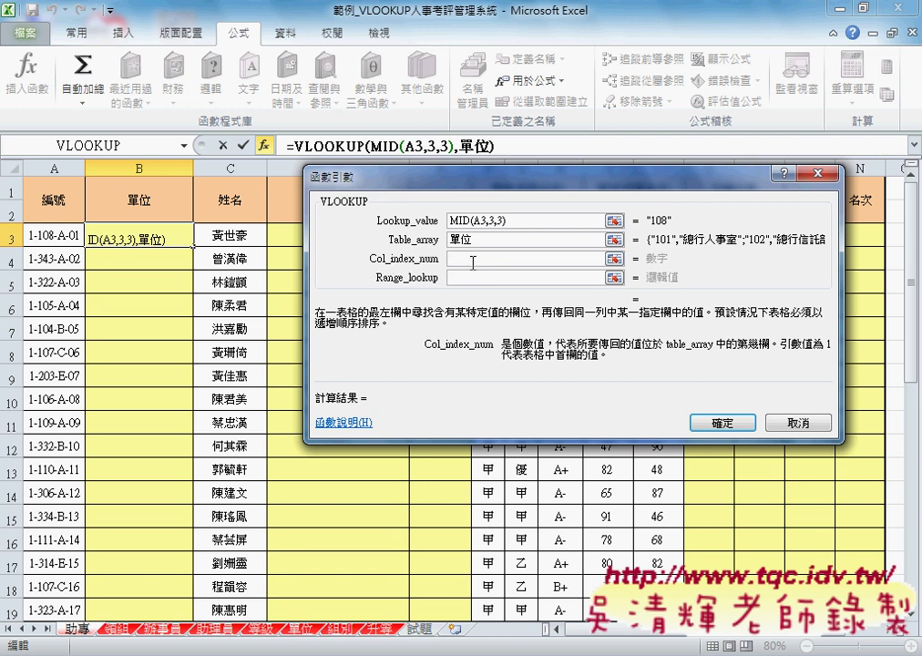
Set column index 2 and range lookup 0 for an exact match, previewing 總行審查部.
{"action": "type", "text": "2"}
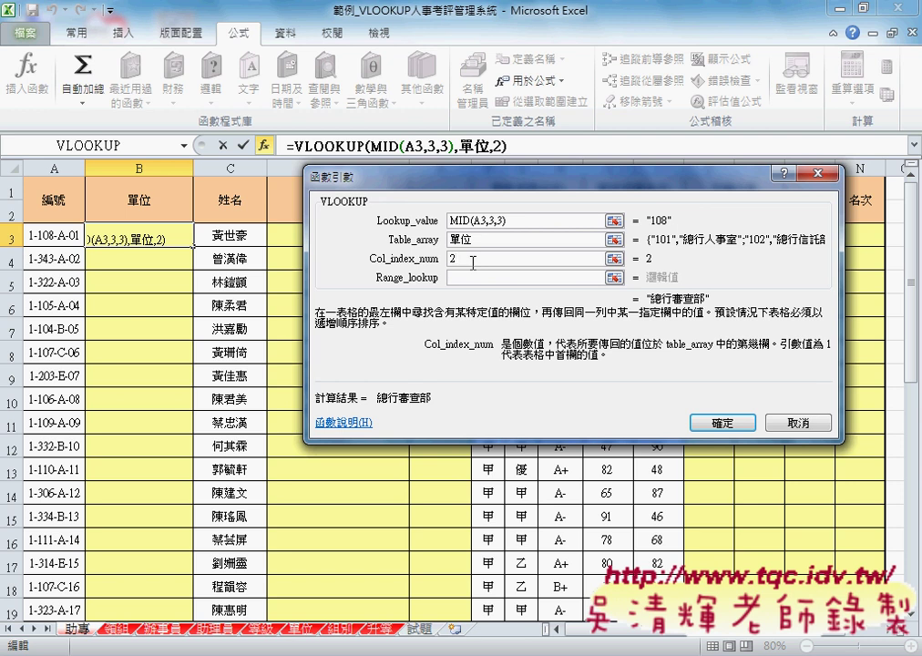
{"action": "left_click", "coordinate": [474, 277]}
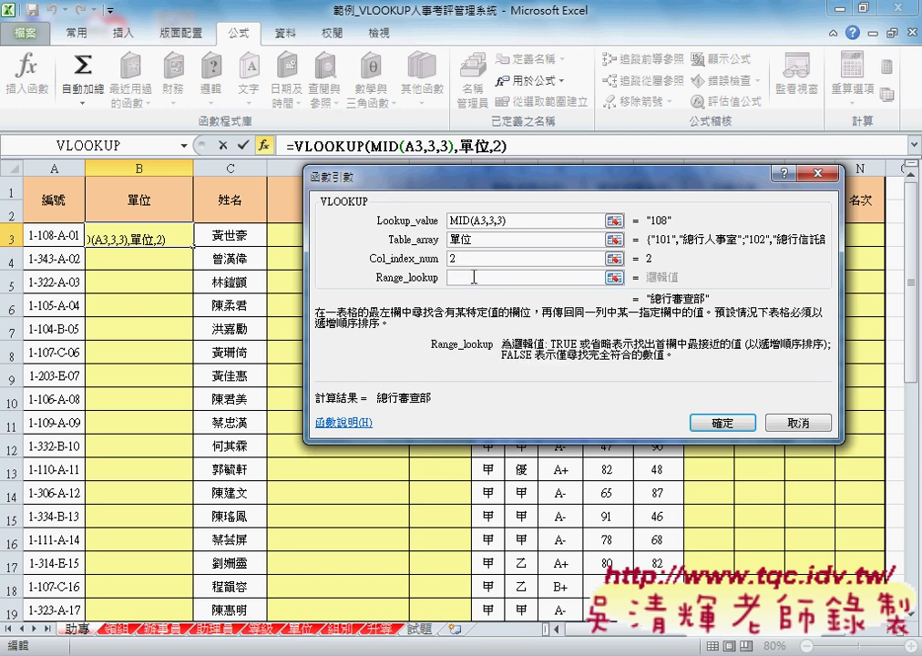
{"action": "type", "text": "0"}
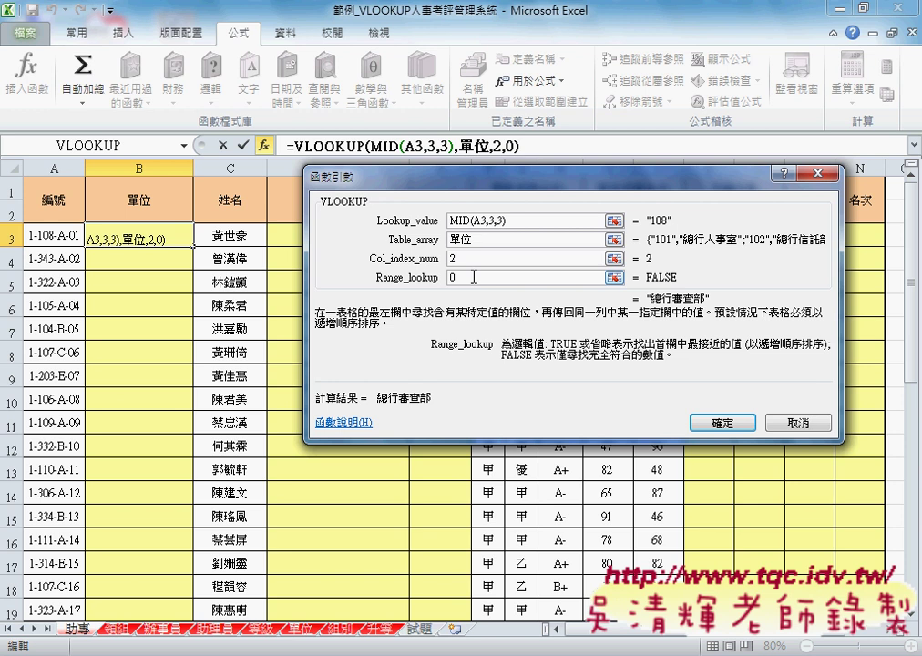